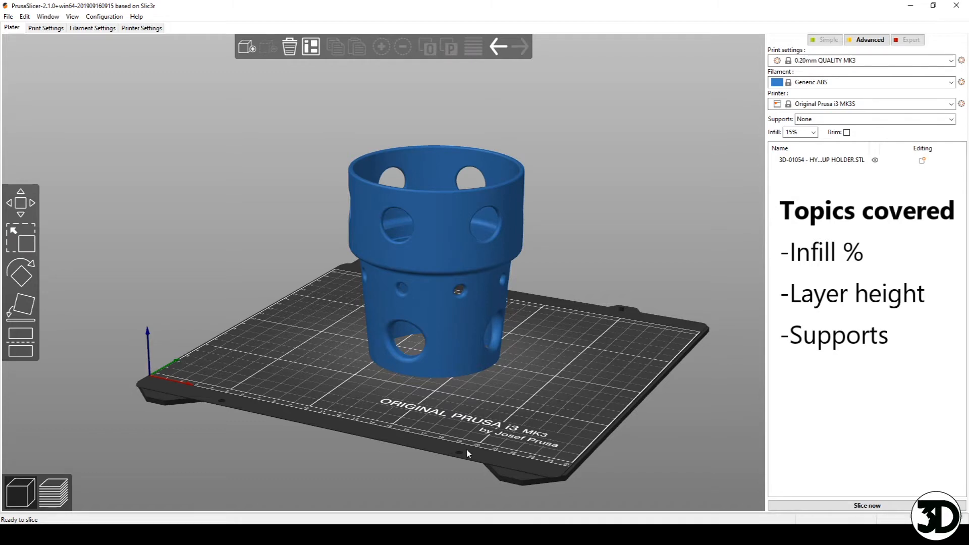
- Slice the cup holder with the 0.20mm QUALITY MK3 preset, Generic ABS and 15% infill
drag(631, 324, 598, 373)
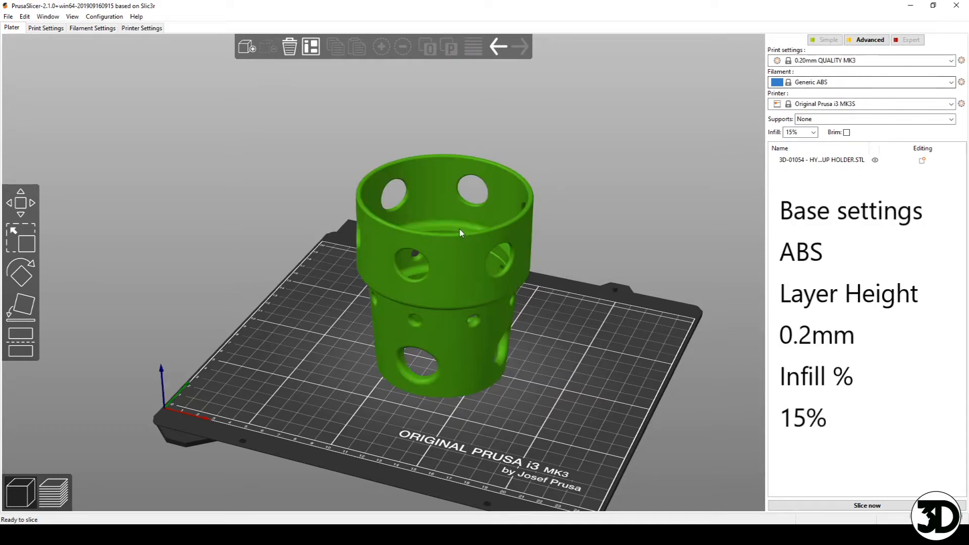
drag(504, 343, 586, 374)
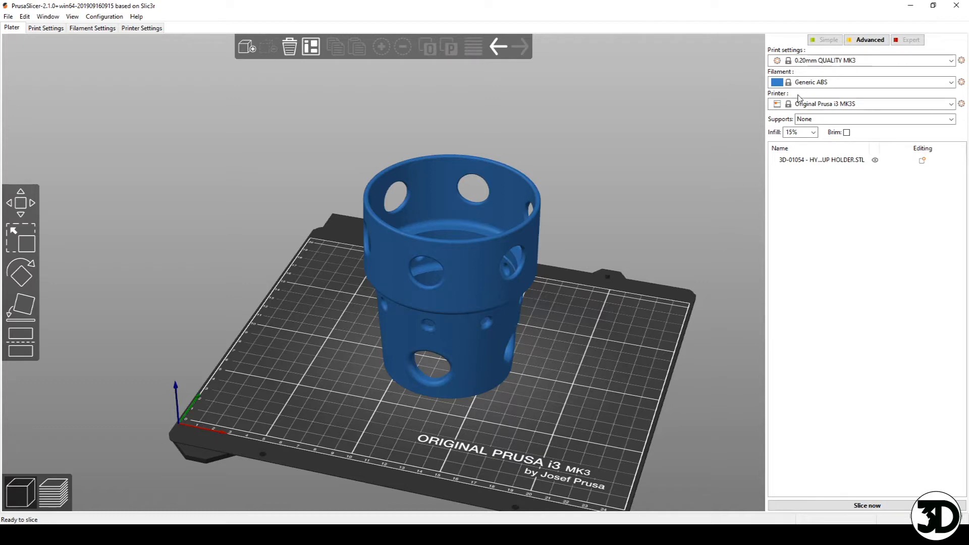
click(843, 514)
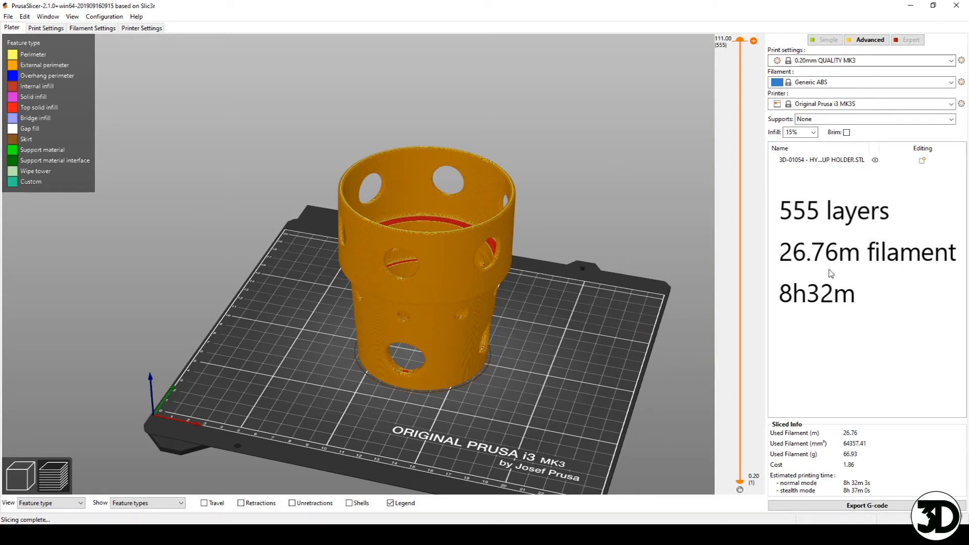
- Lower the layer preview to the first layers, then raise it to about 22.80 mm to examine the wall infill
drag(739, 39, 739, 478)
scroll(497, 359, up, 5)
right_drag(540, 339, 455, 300)
drag(523, 431, 517, 412)
drag(631, 435, 588, 426)
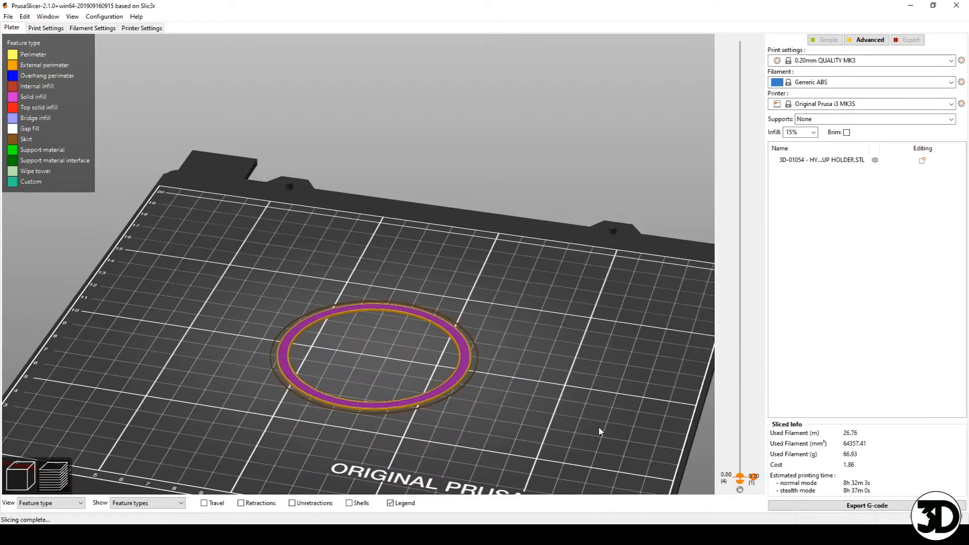
drag(739, 478, 739, 389)
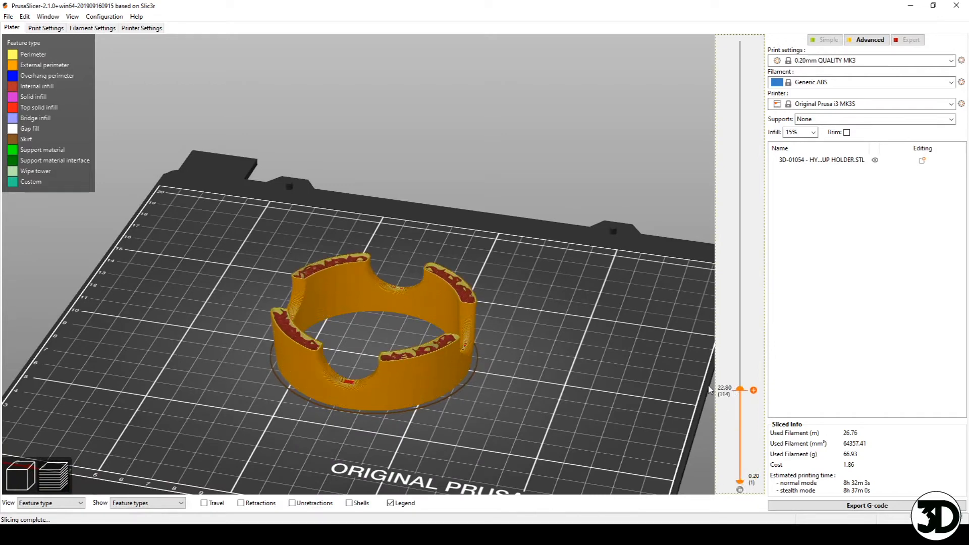
scroll(431, 394, up, 5)
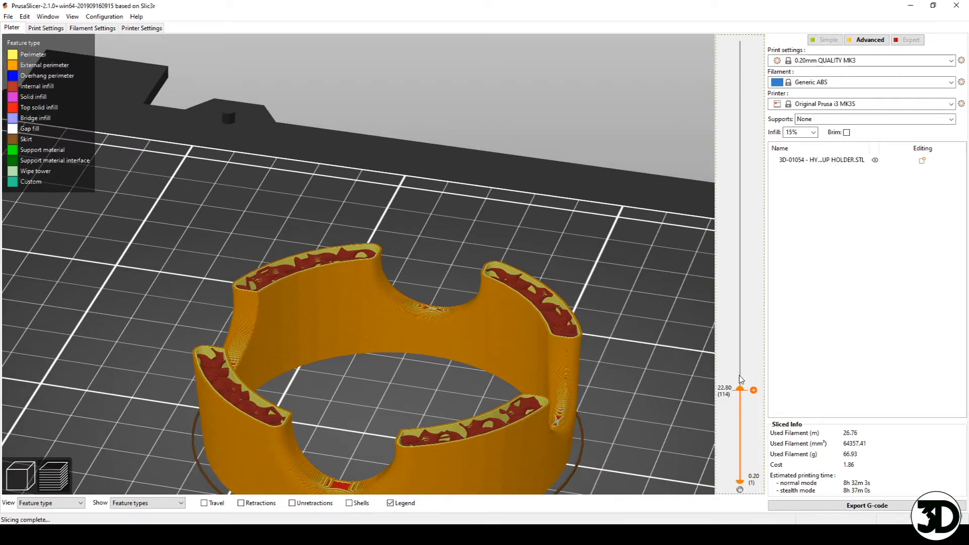
- Raise the layer preview to about 79 mm and examine the infill inside the upper wall
drag(740, 389, 715, 194)
drag(648, 207, 649, 266)
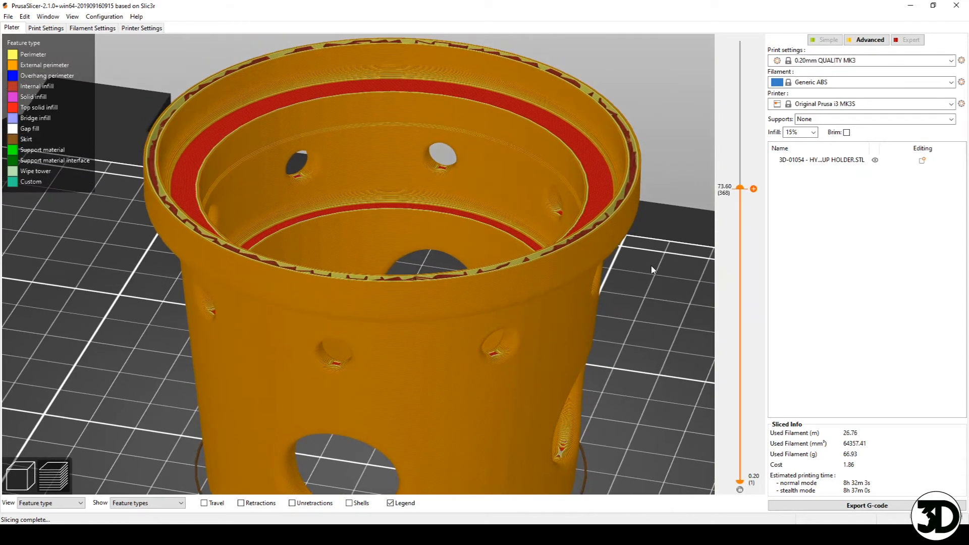
drag(740, 190, 740, 164)
scroll(551, 262, up, 8)
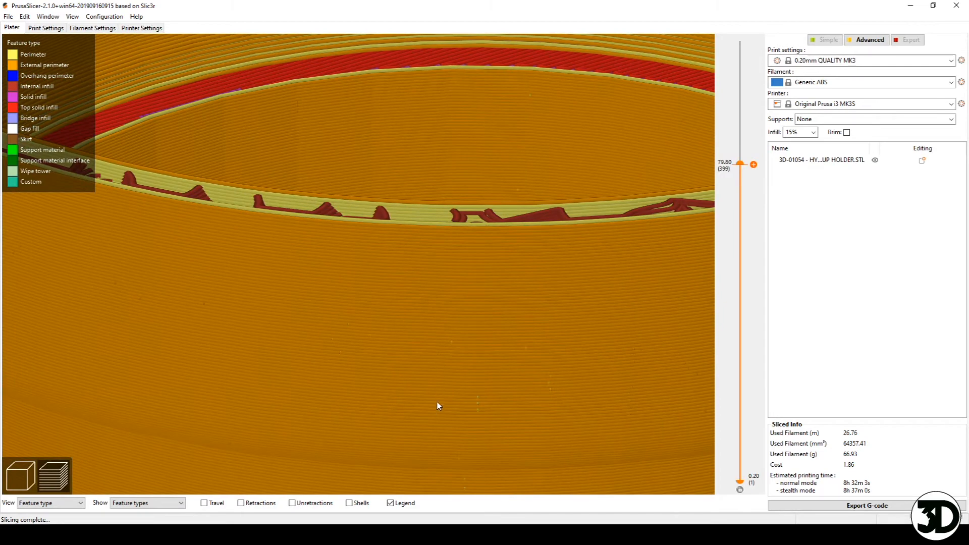
scroll(454, 357, down, 10)
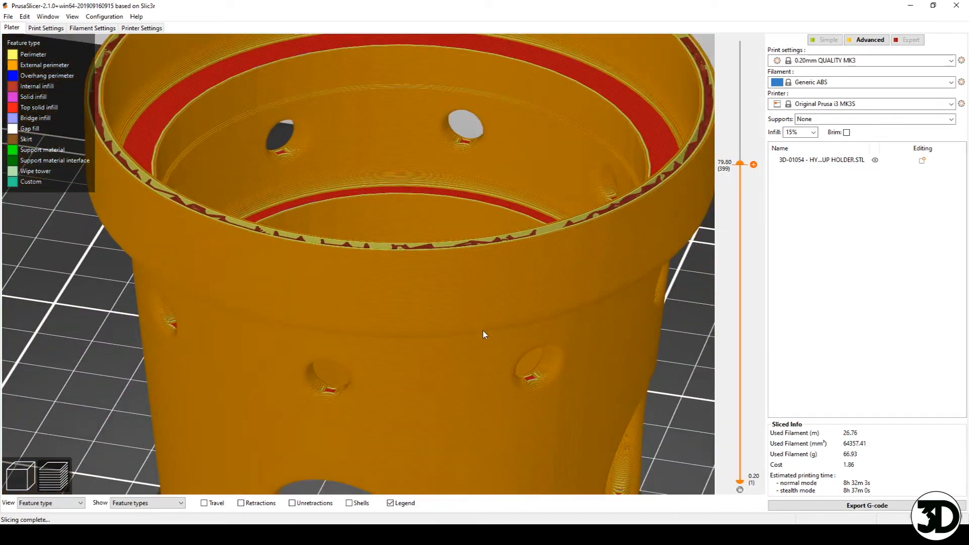
scroll(728, 202, down, 2)
scroll(701, 234, up, 2)
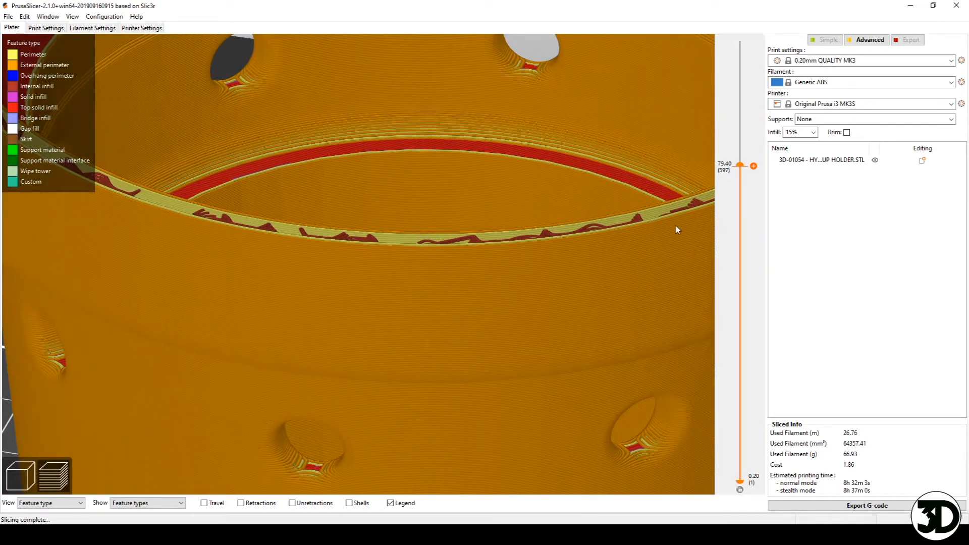
- Restore the layer preview to the full 111.00 mm height and view the whole sliced cup holder
scroll(686, 207, down, 5)
drag(740, 166, 740, 40)
scroll(597, 301, up, 3)
scroll(597, 302, down, 3)
mouse_move(588, 326)
mouse_down()
mouse_move(608, 319)
mouse_move(587, 324)
mouse_up()
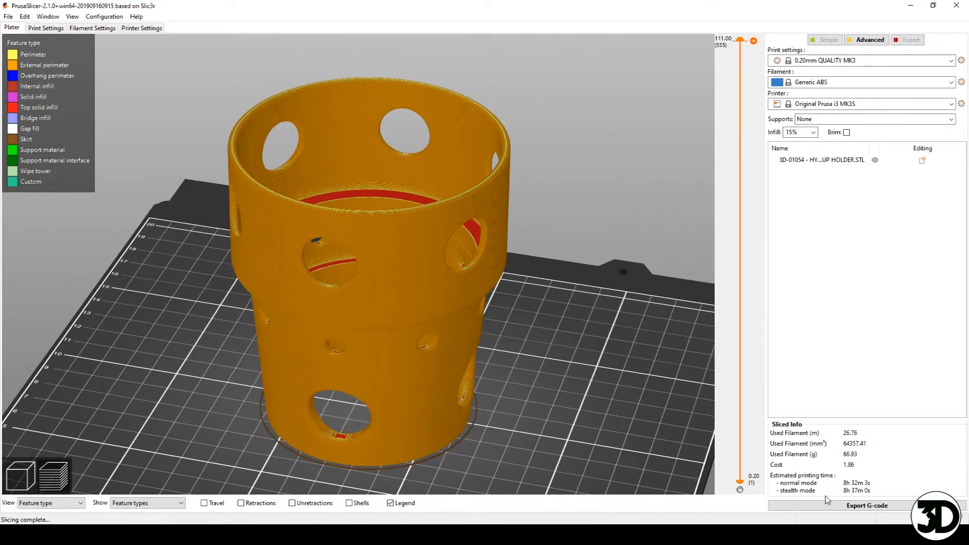
- Set the infill to 10% and slice the cup holder again
click(813, 133)
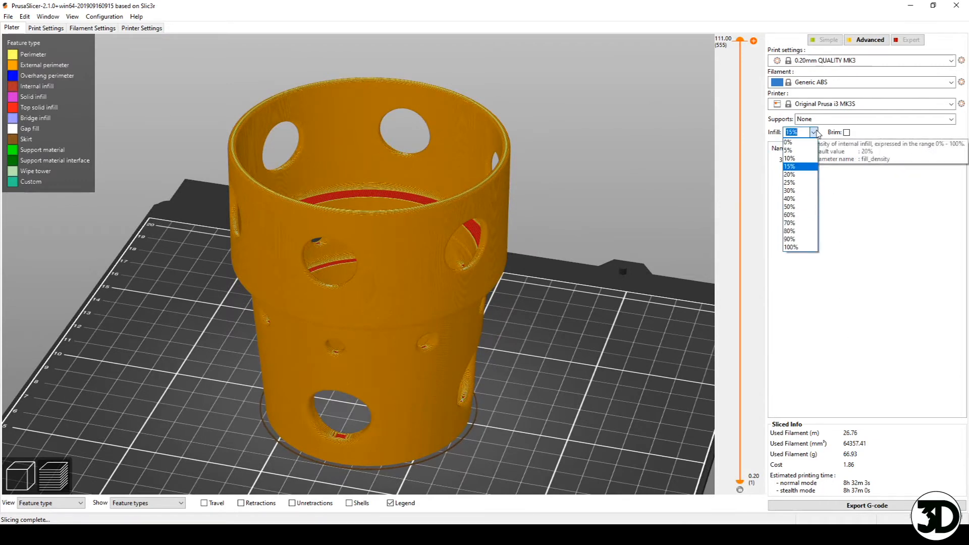
click(807, 159)
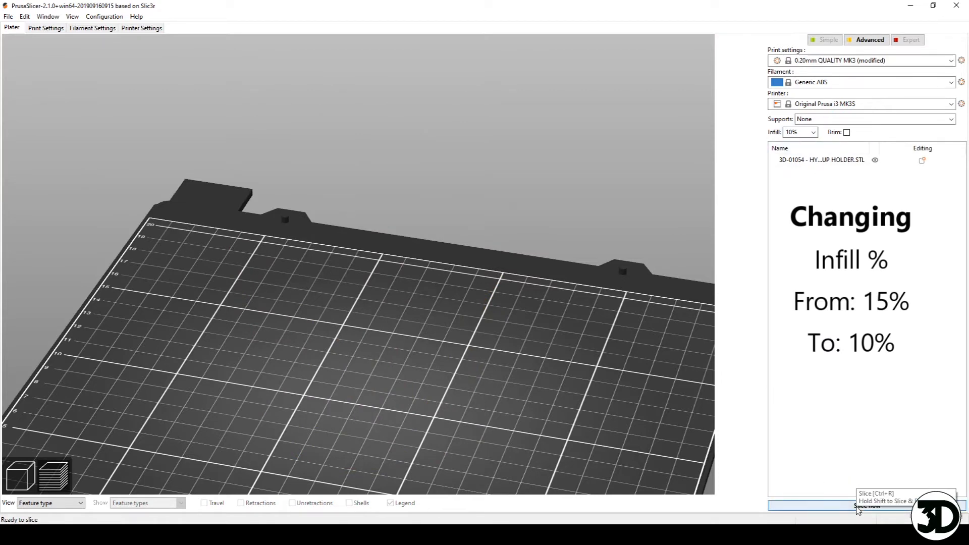
click(857, 505)
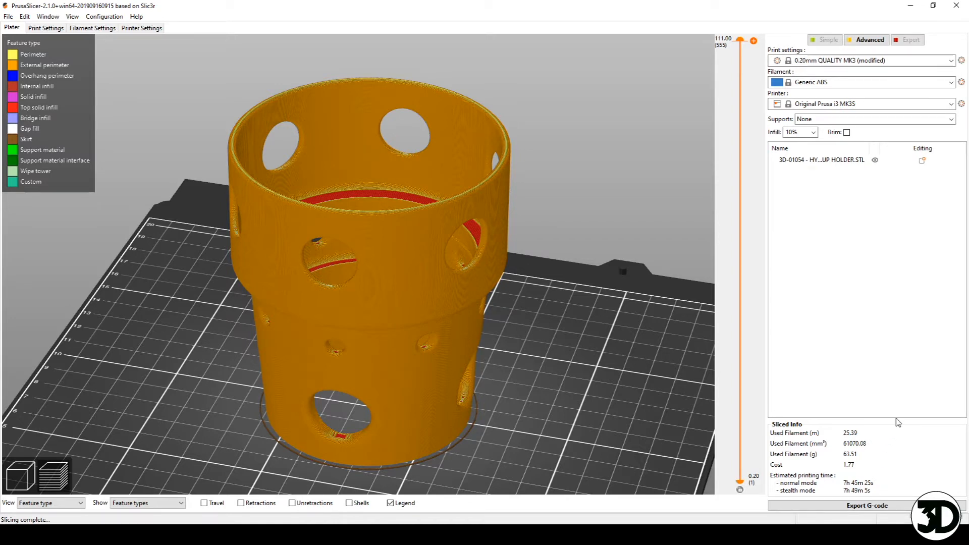
- Lower the layer preview to about 61.60 mm and examine the infill in the wall from above
drag(745, 42, 751, 247)
scroll(522, 344, up, 5)
drag(522, 344, 654, 205)
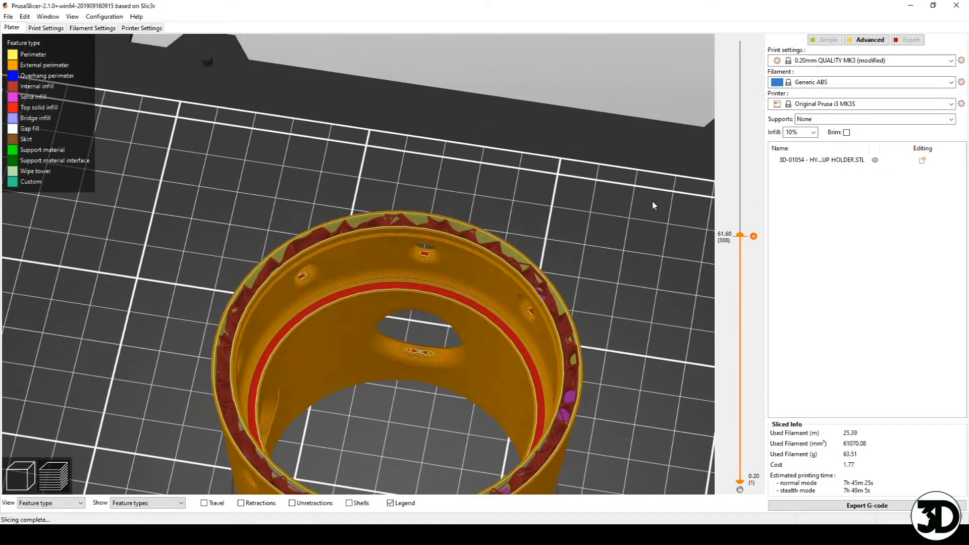
scroll(475, 228, up, 3)
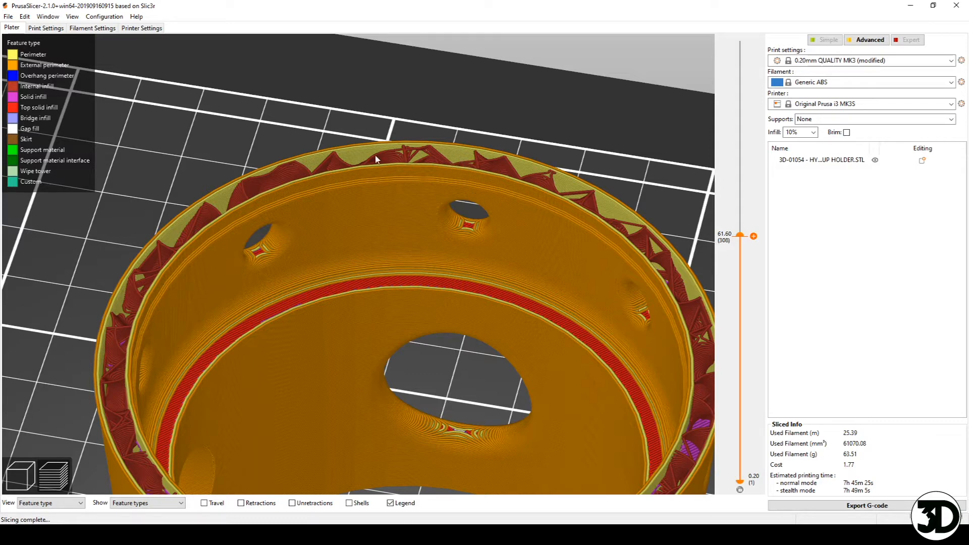
- Review the available fill patterns in the infill print settings, then return to the sliced model view
click(36, 28)
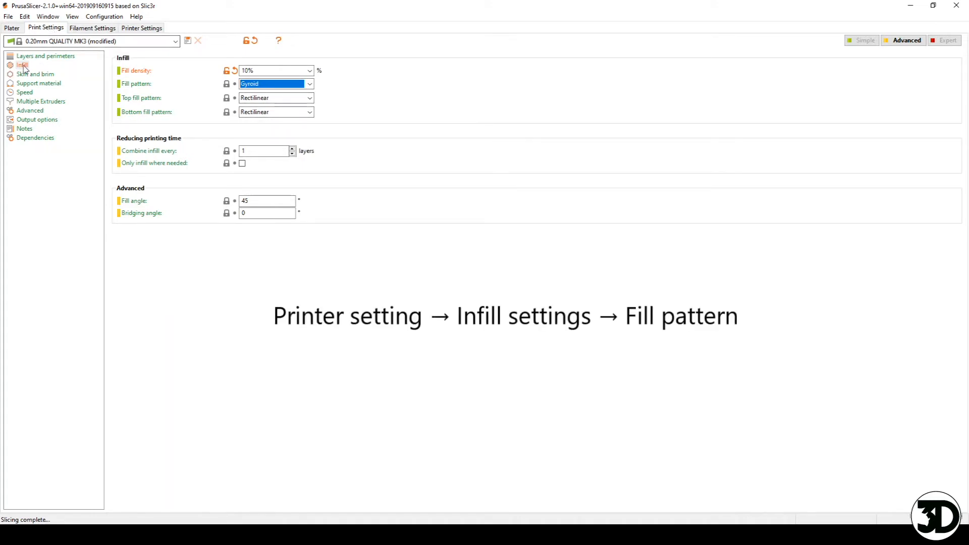
click(300, 83)
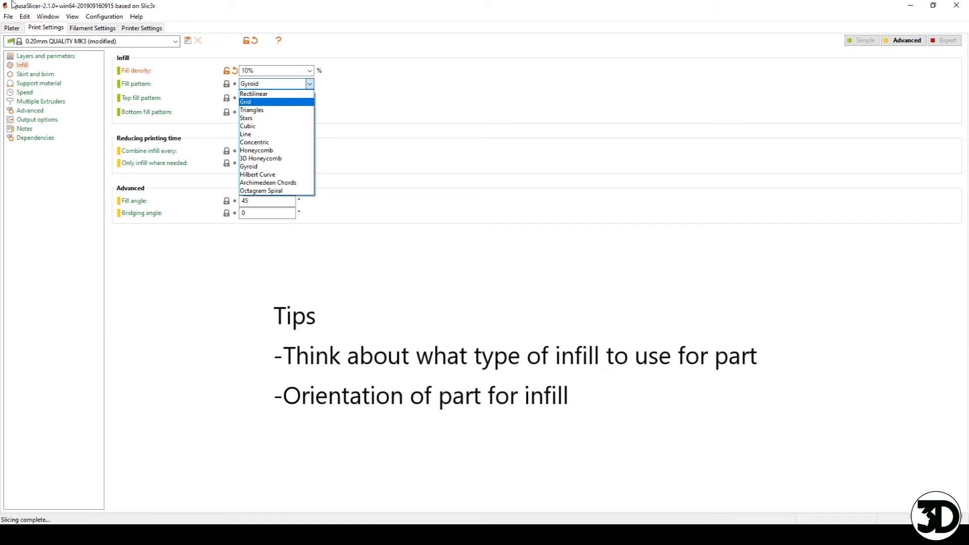
click(20, 28)
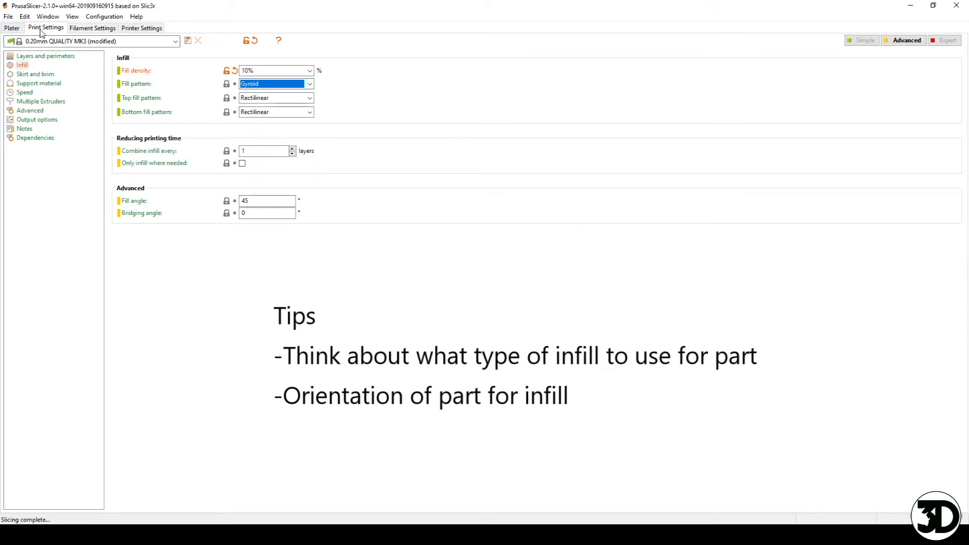
click(14, 29)
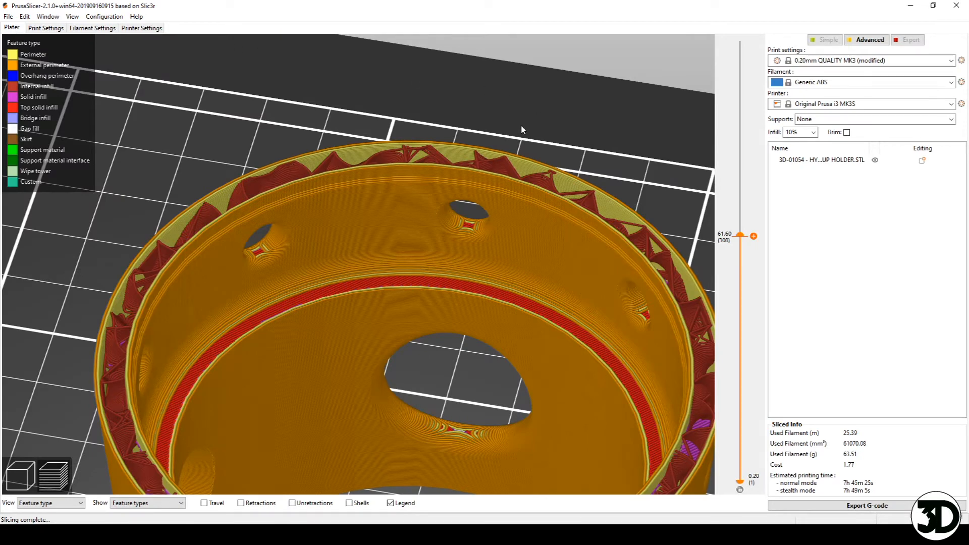
- Switch the print preset to 0.30mm DRAFT MK3, discarding the unsaved infill change
click(865, 61)
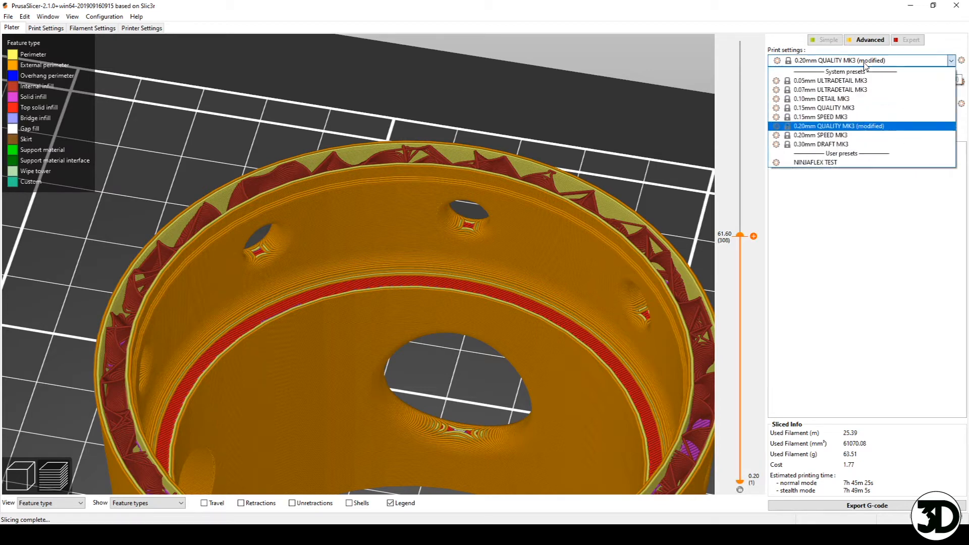
click(817, 143)
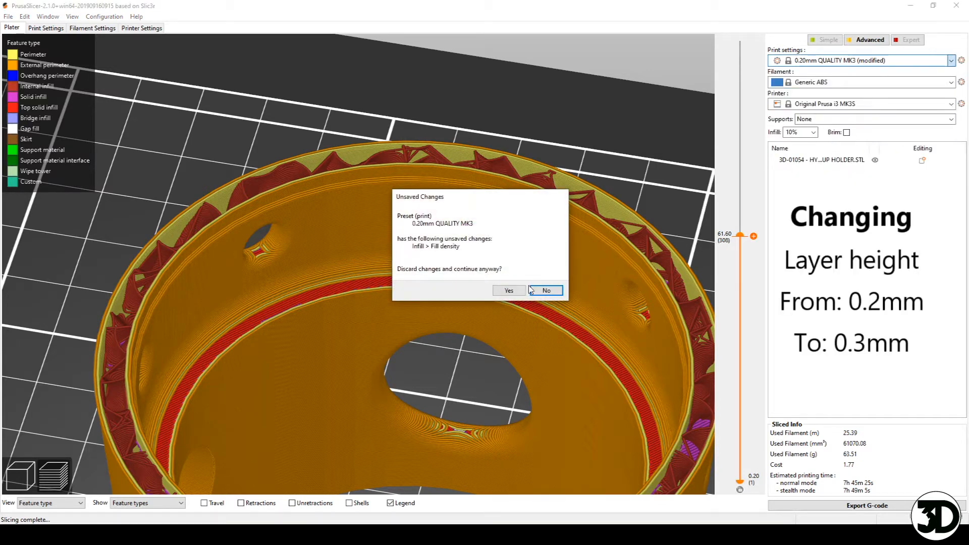
click(509, 291)
- Set the infill to 15% and slice the cup holder with the draft preset
click(813, 133)
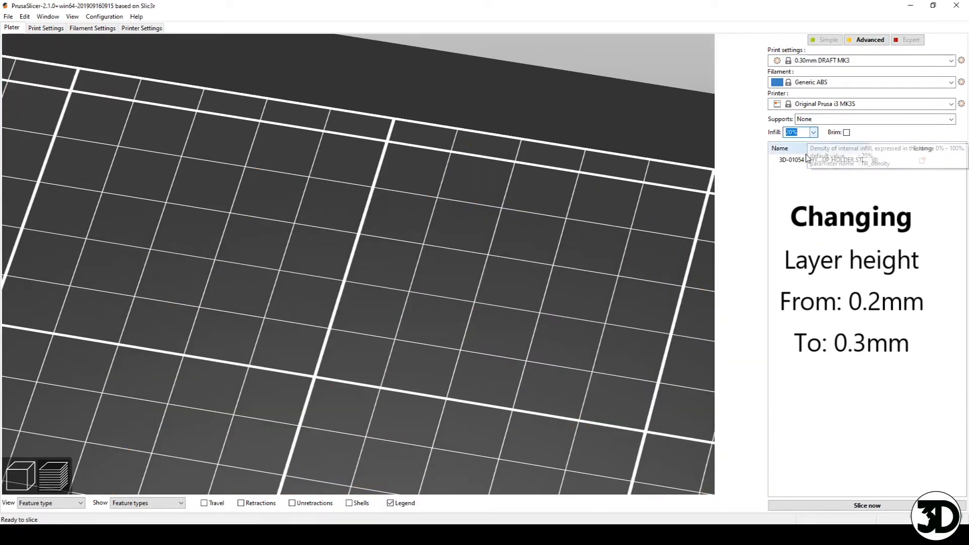
click(813, 133)
click(810, 169)
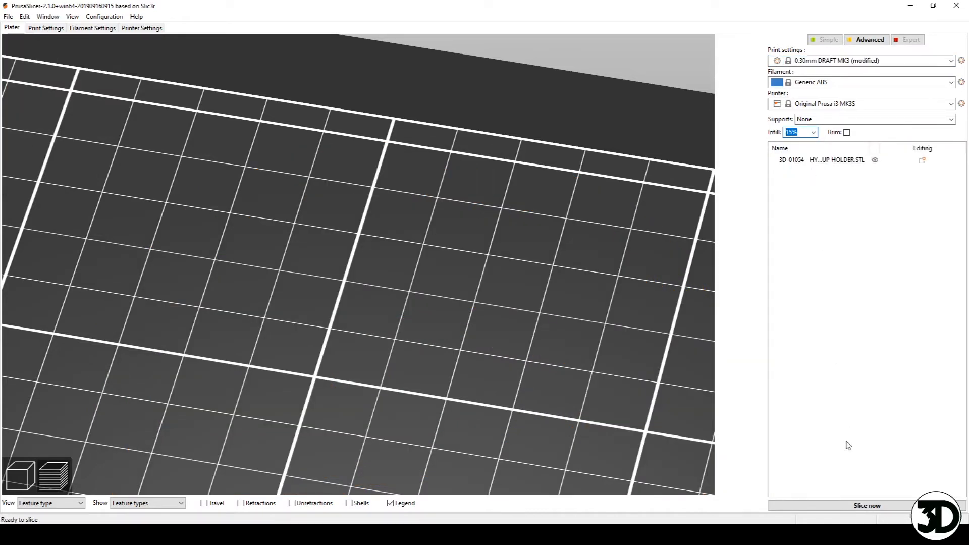
click(850, 506)
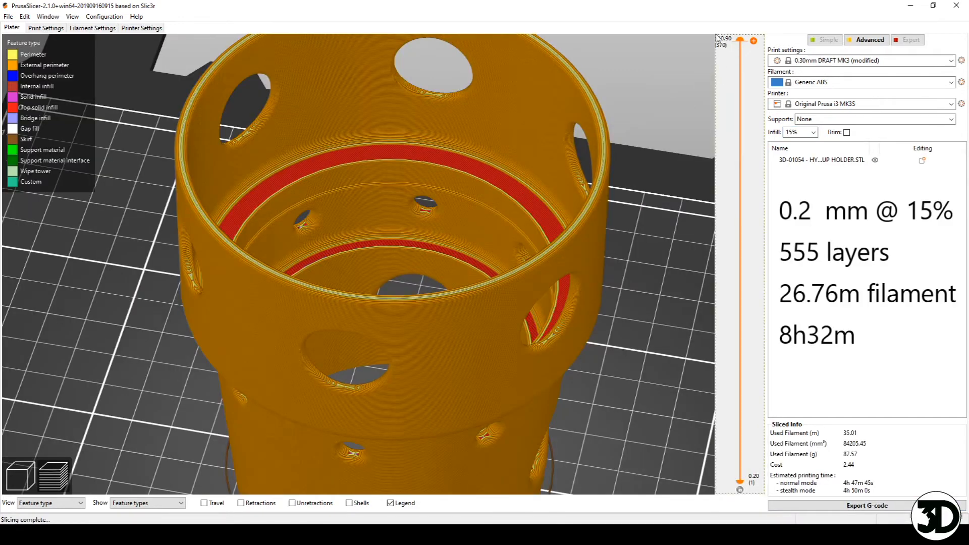
- Examine the layer lines around the holes in the side wall of the sliced cup holder
drag(626, 368, 641, 325)
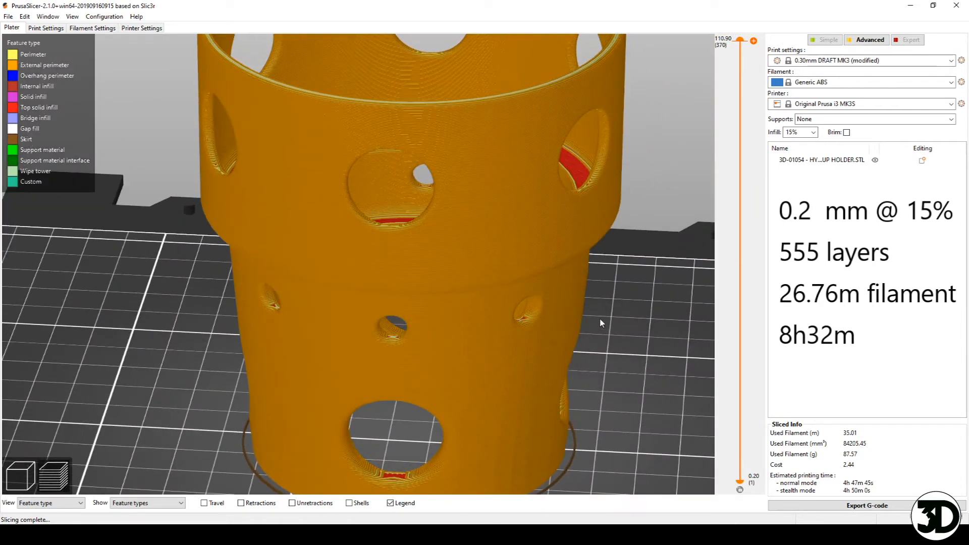
scroll(315, 200, up, 6)
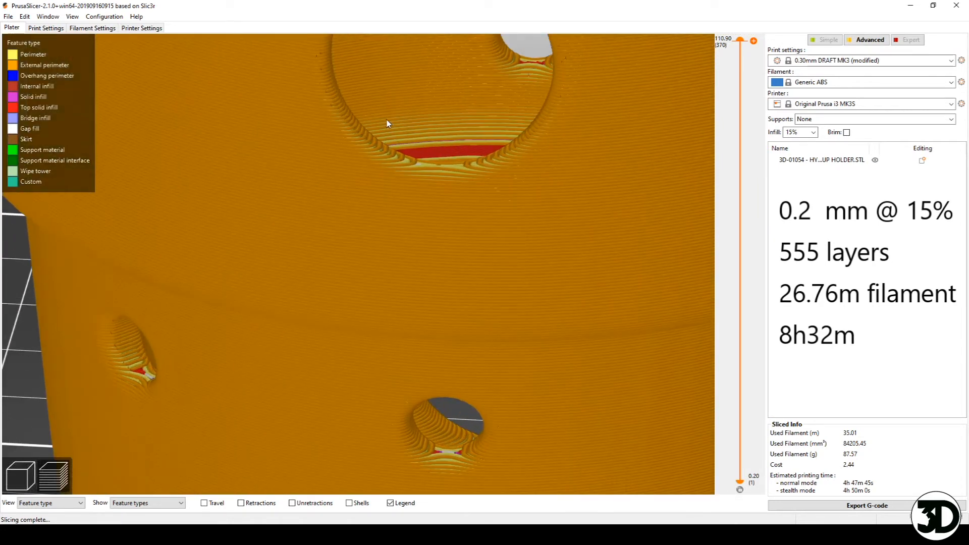
drag(402, 236, 402, 228)
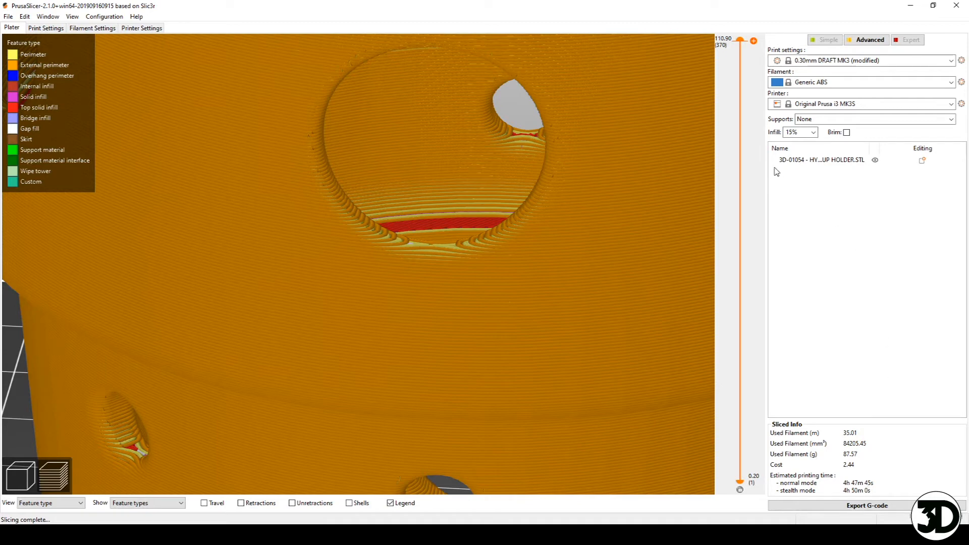
scroll(419, 356, down, 10)
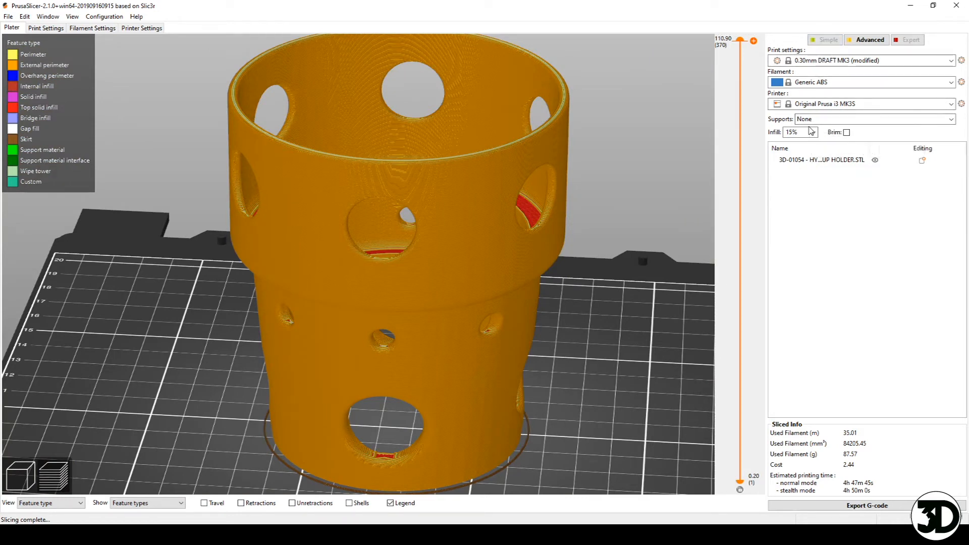
- Review the perimeter and horizontal shell settings under layers and perimeters, then return to the sliced model
click(57, 30)
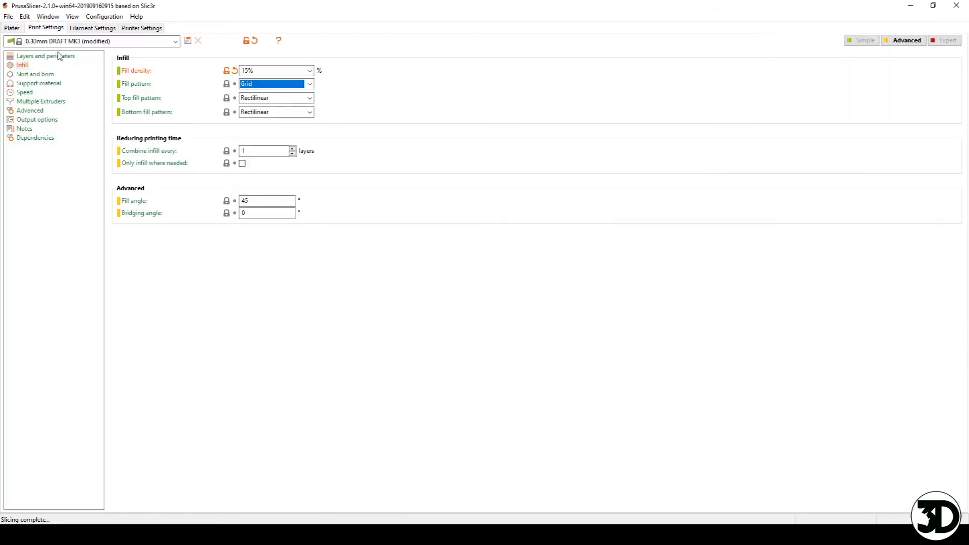
click(45, 56)
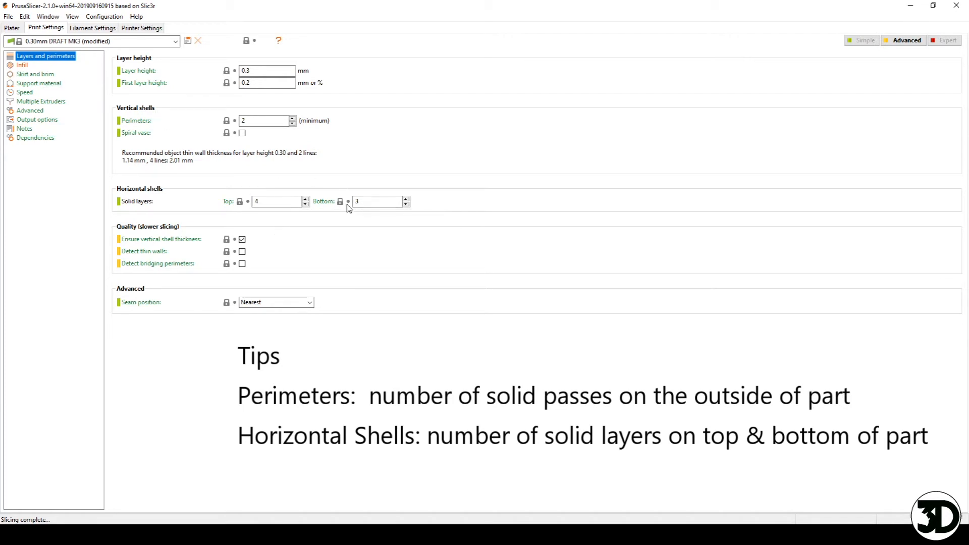
click(11, 28)
- Lower the layer preview to about 96.80 mm and examine the perimeters and top solid layers up close
scroll(741, 94, down, 7)
drag(364, 183, 349, 203)
scroll(250, 295, up, 5)
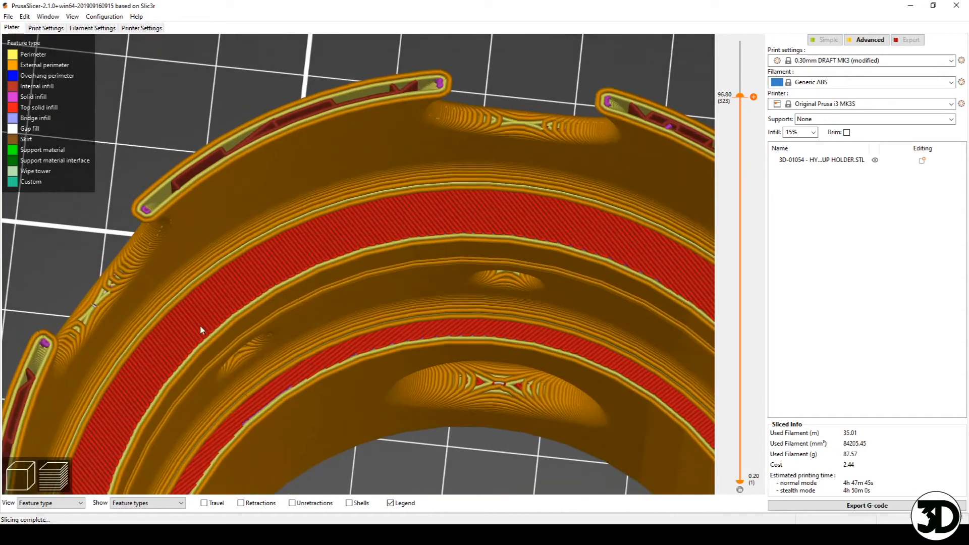
scroll(214, 340, up, 3)
middle_drag(202, 178, 261, 237)
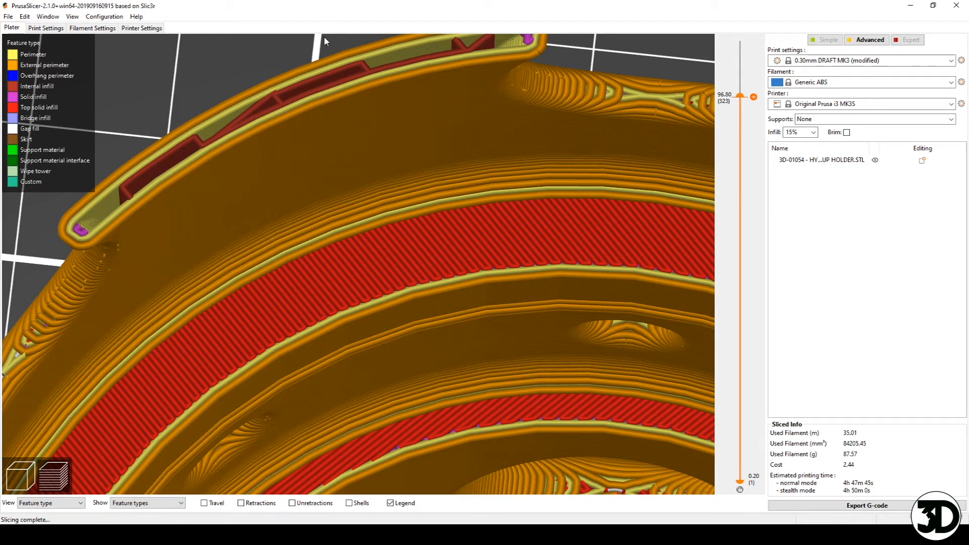
- Examine the cup holder's side holes and the overhang beneath its wider upper section from a low angle
scroll(350, 207, down, 10)
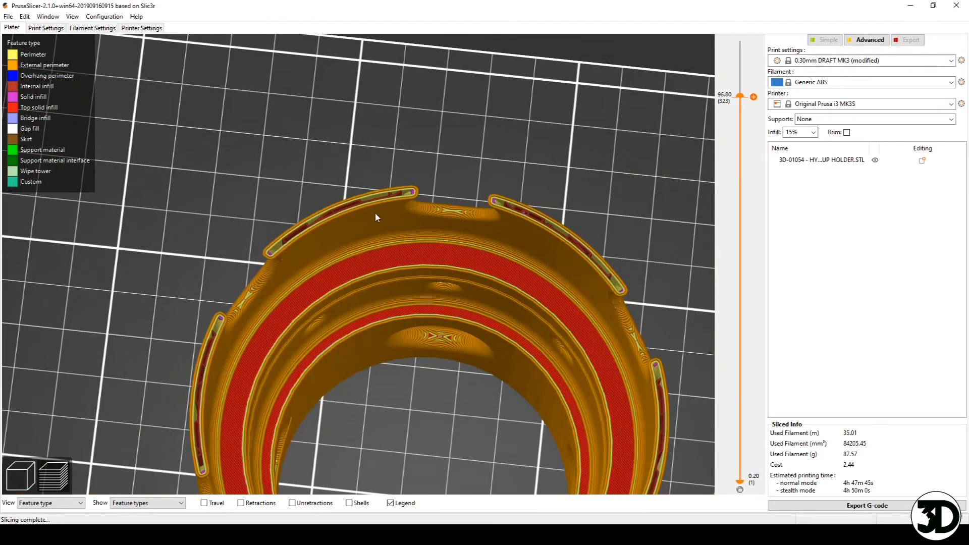
drag(374, 213, 440, 314)
right_drag(440, 314, 430, 357)
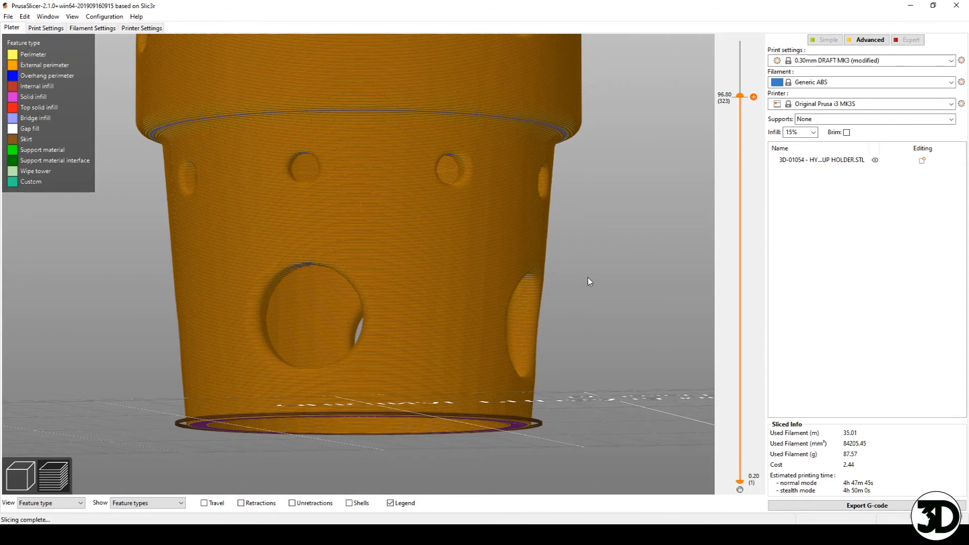
- Enable supports on the build plate only for the cup holder and accept the suggested detection of bridging perimeters
drag(588, 281, 587, 261)
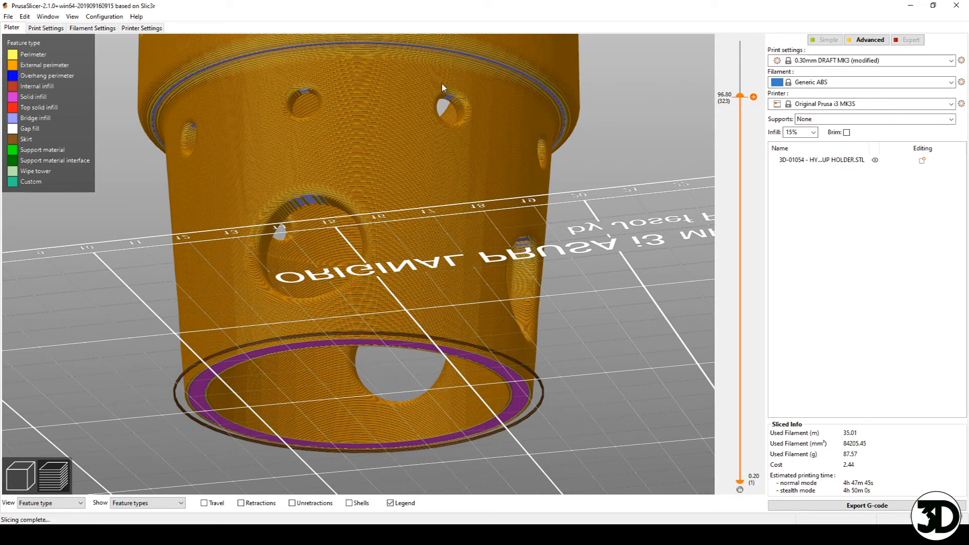
drag(689, 142, 633, 305)
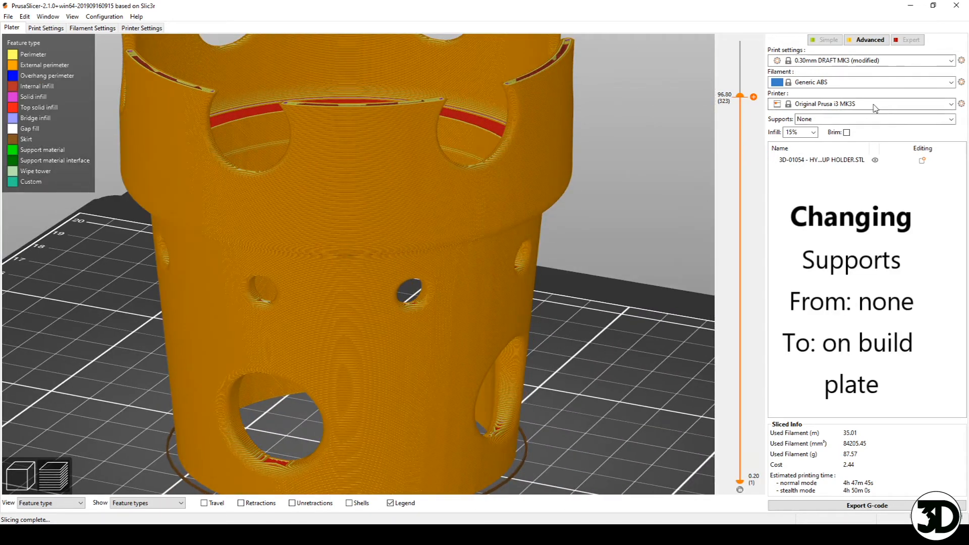
click(840, 119)
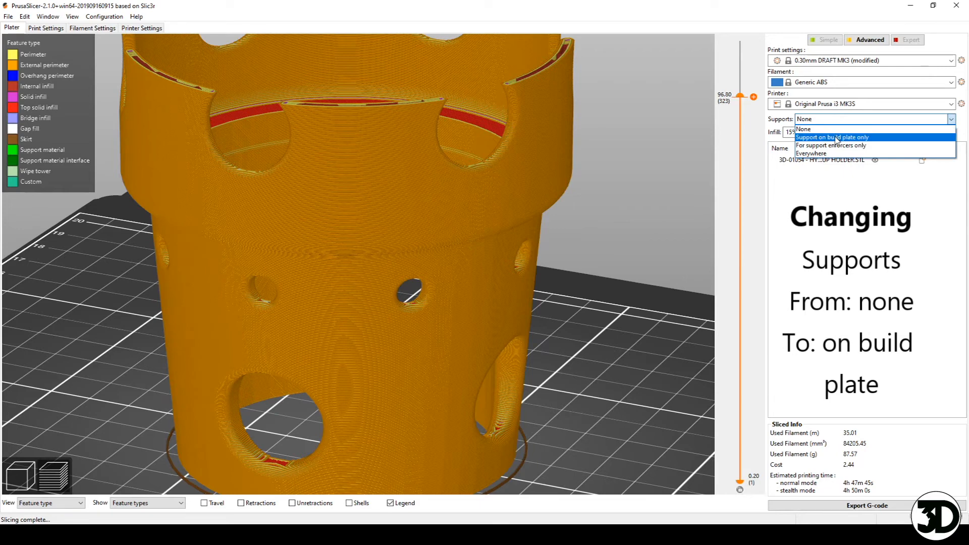
click(835, 137)
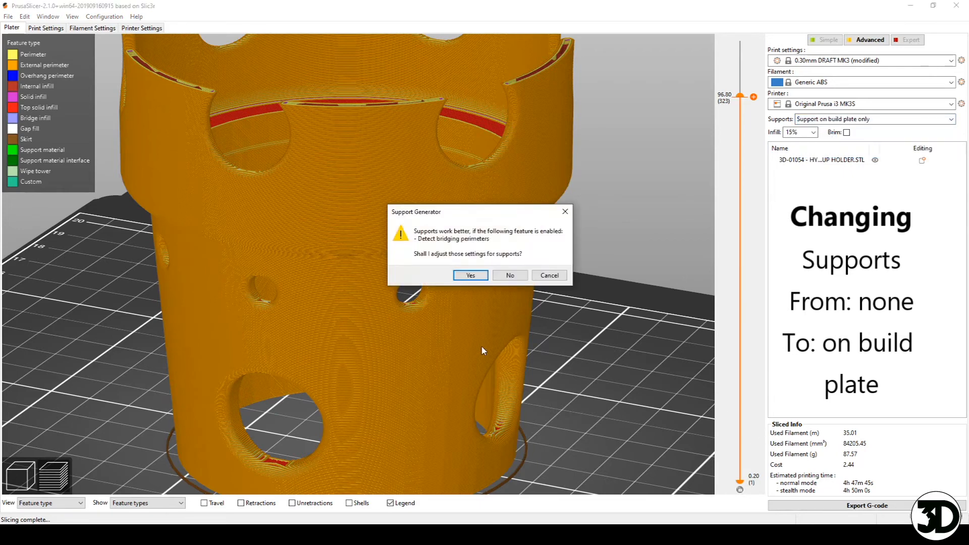
click(471, 275)
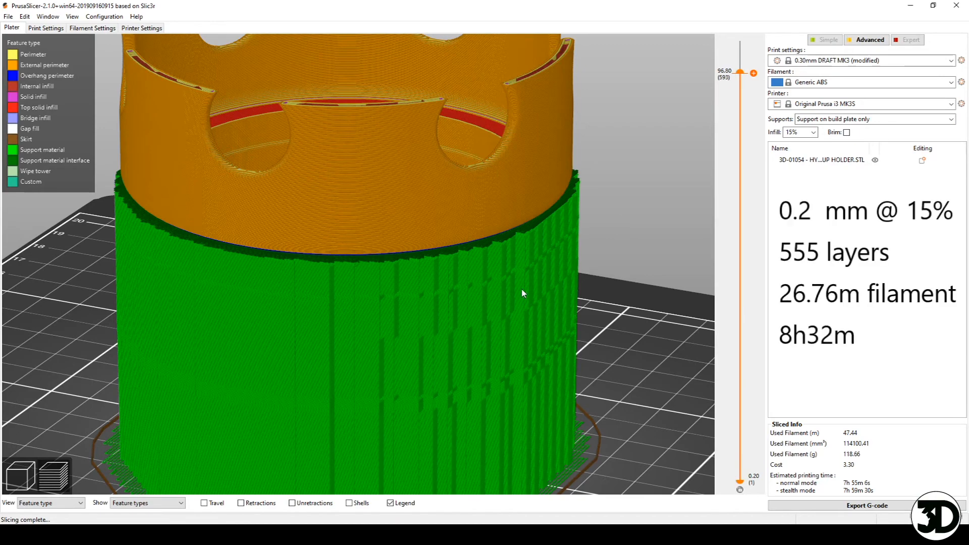
- Set the support material's pattern spacing to 8 mm in the print settings and return to the sliced model
drag(553, 364, 587, 352)
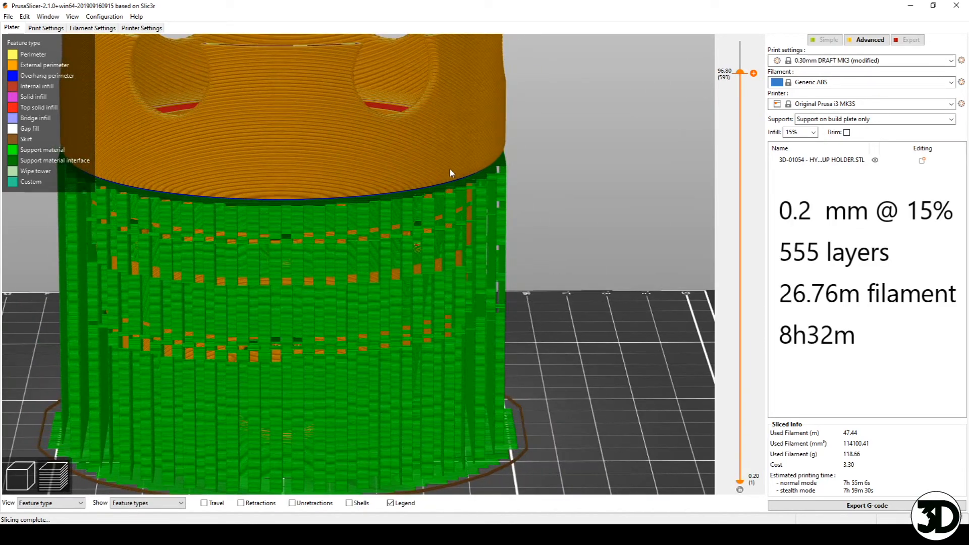
drag(424, 182, 606, 317)
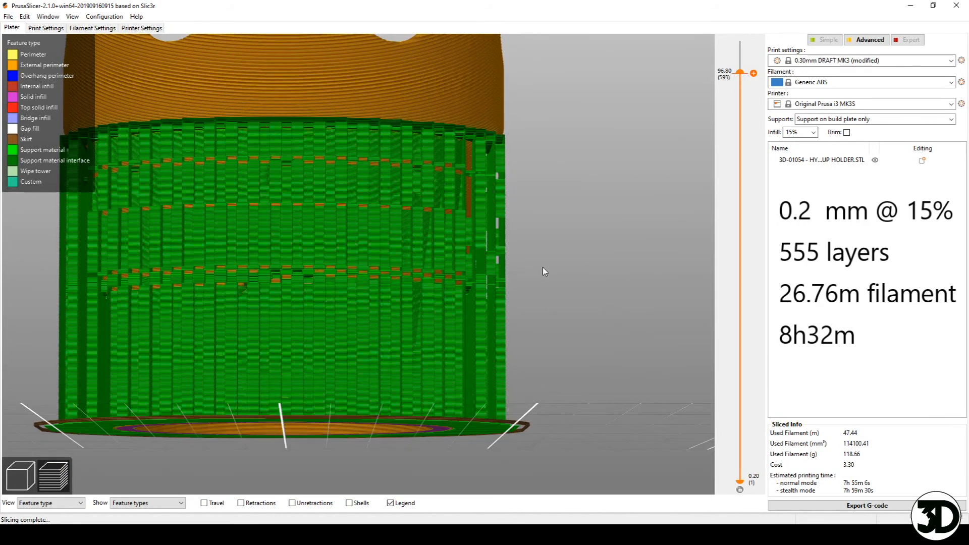
drag(554, 290, 557, 314)
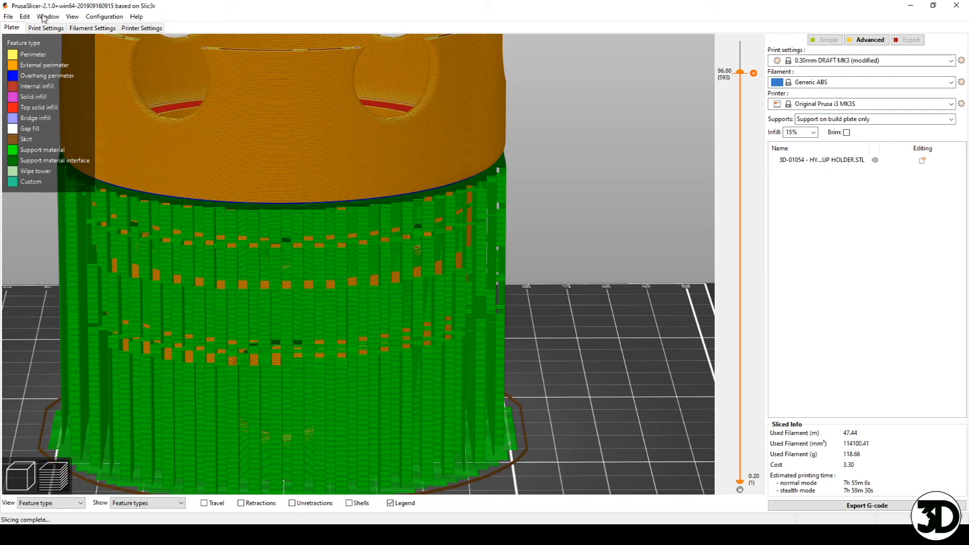
click(50, 29)
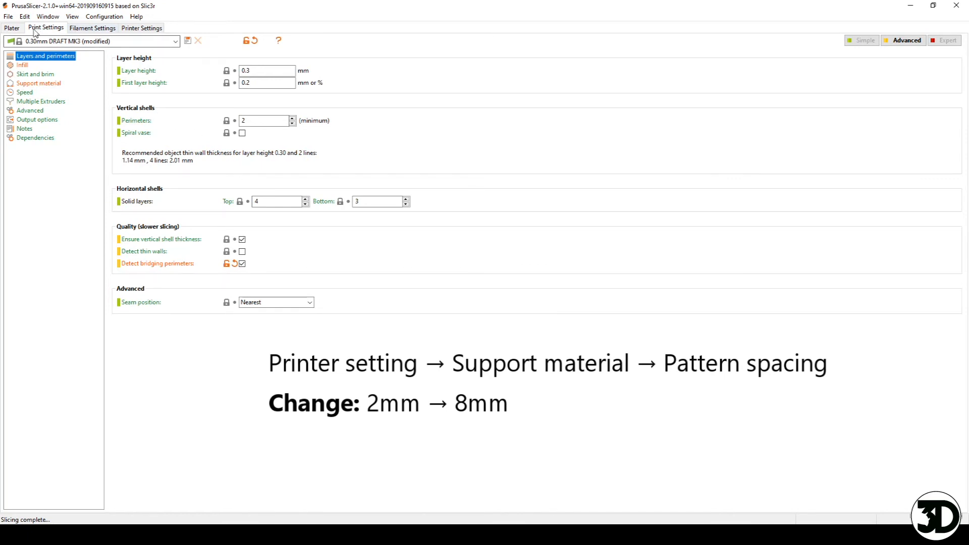
click(41, 86)
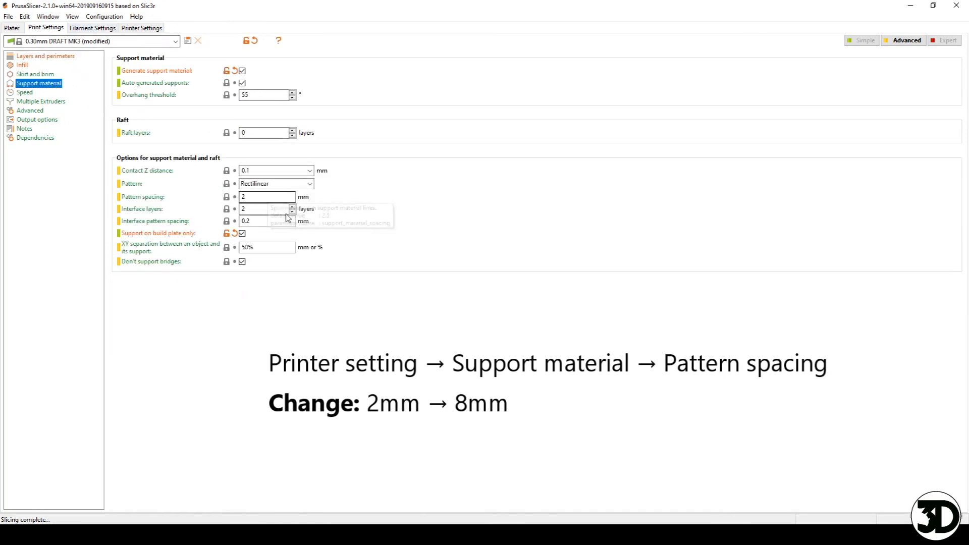
double_click(258, 199)
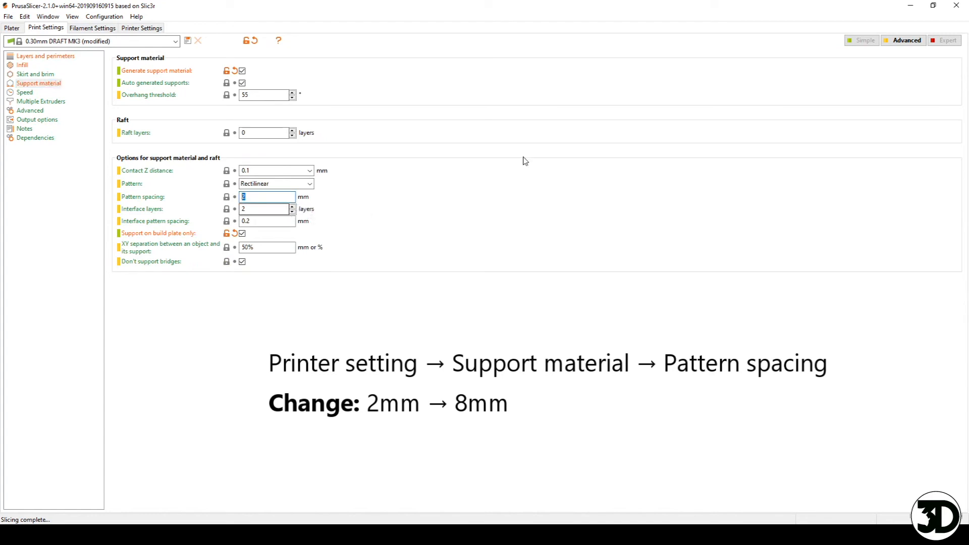
text(8)
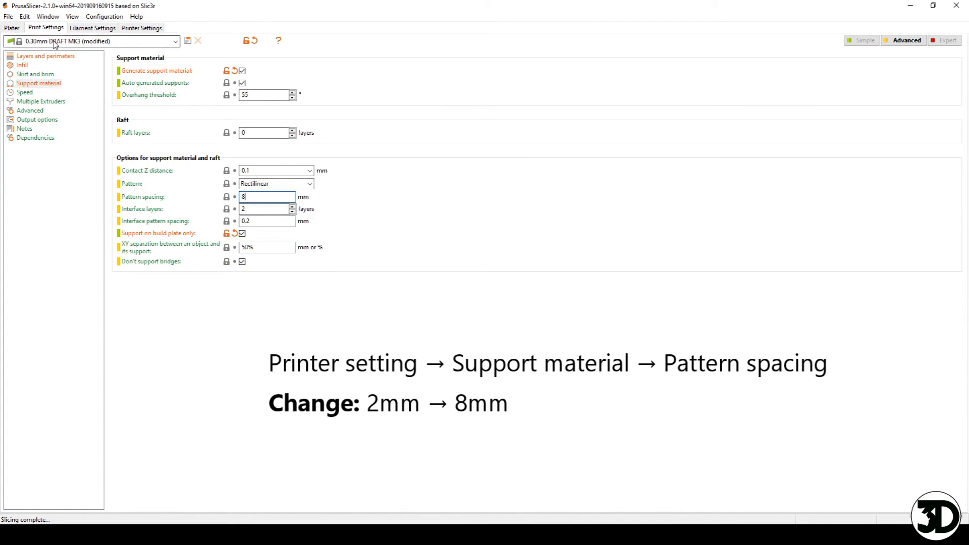
click(13, 28)
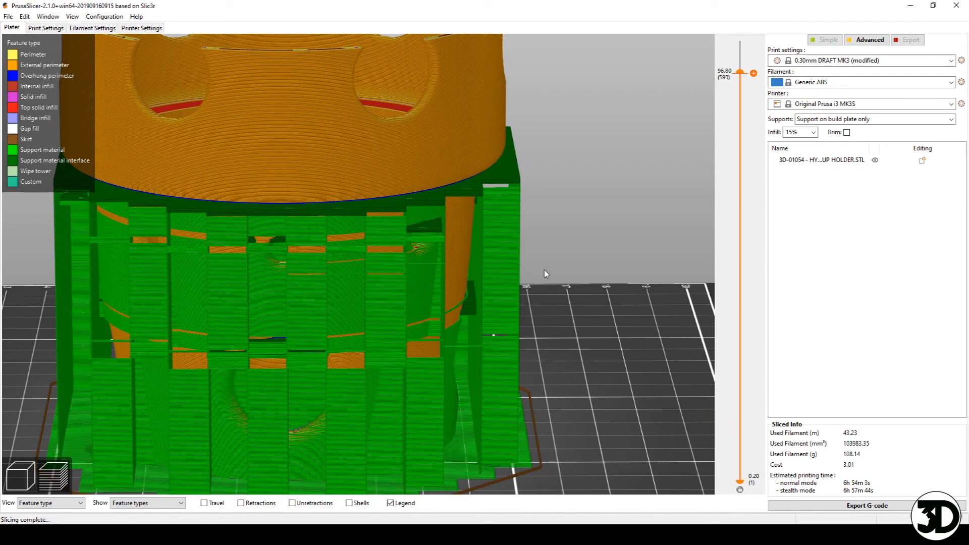
- Examine the widely spaced supports, then raise the layer preview to 110.90 mm to show the complete cup holder
scroll(605, 292, down, 5)
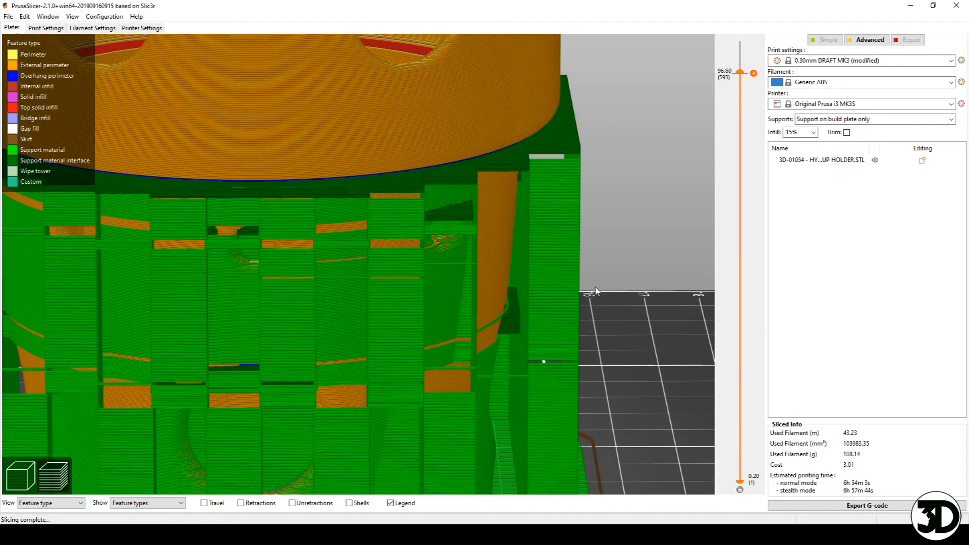
drag(597, 287, 497, 341)
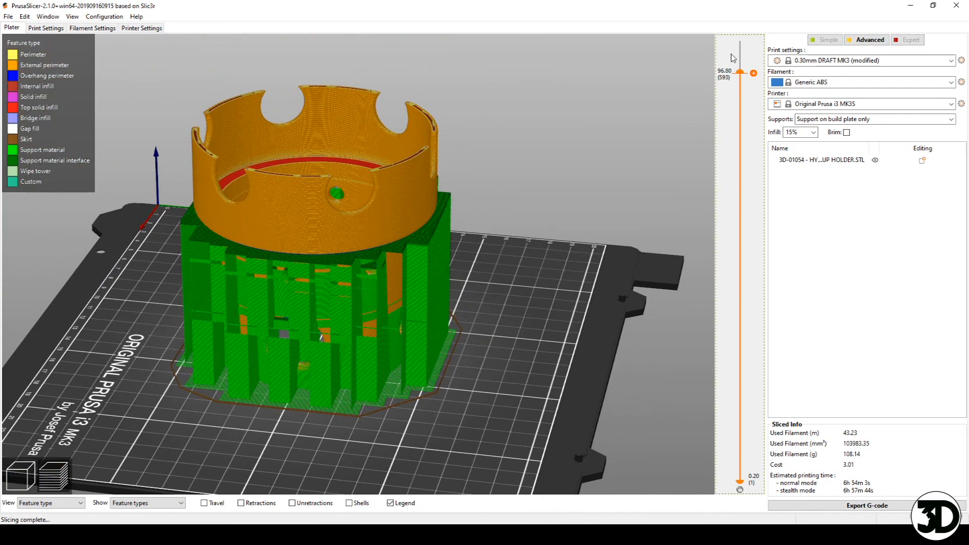
drag(737, 72, 740, 38)
right_drag(522, 317, 619, 333)
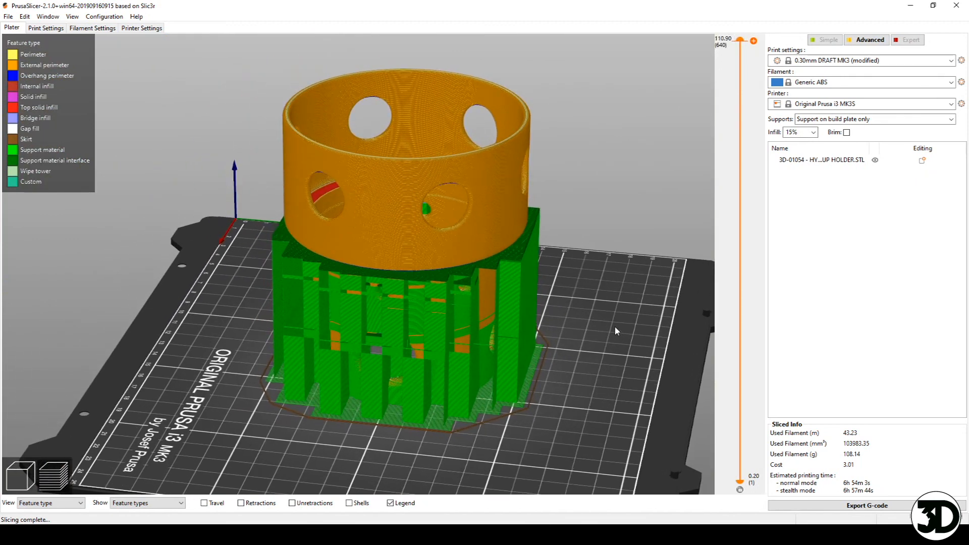